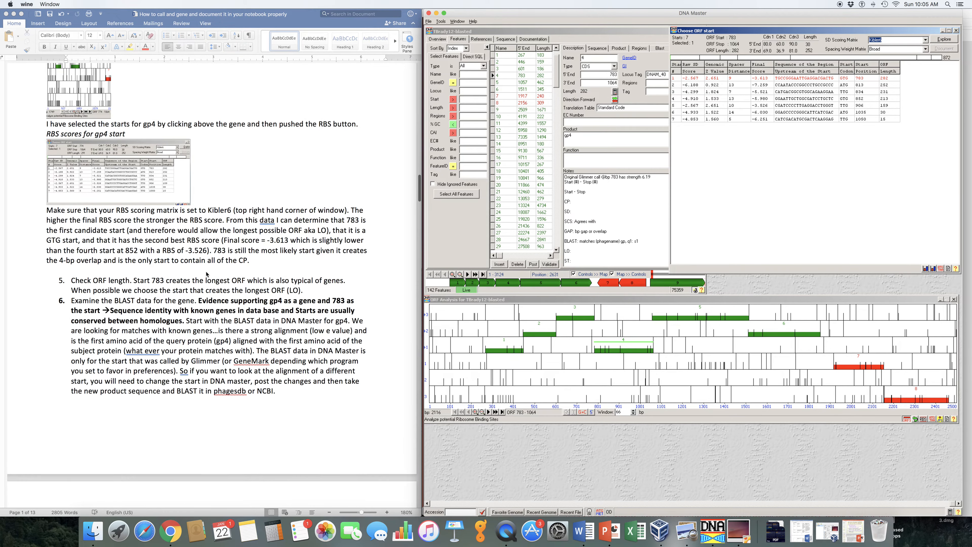
scroll(229, 215, "down", 4)
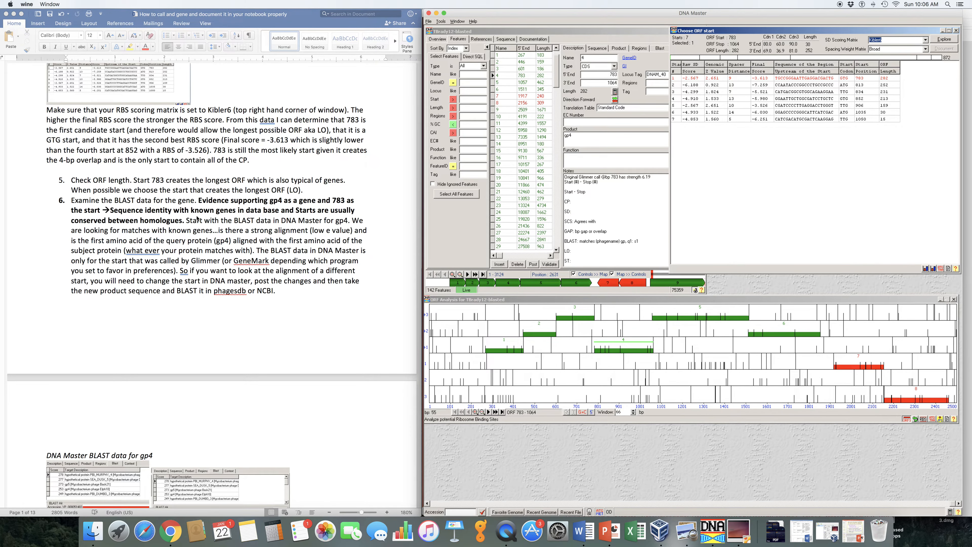
Close the ORF start chooser and bring up gp4's BLAST hits with their HSP data.
scroll(182, 229, "down", 5)
scroll(181, 229, "down", 1)
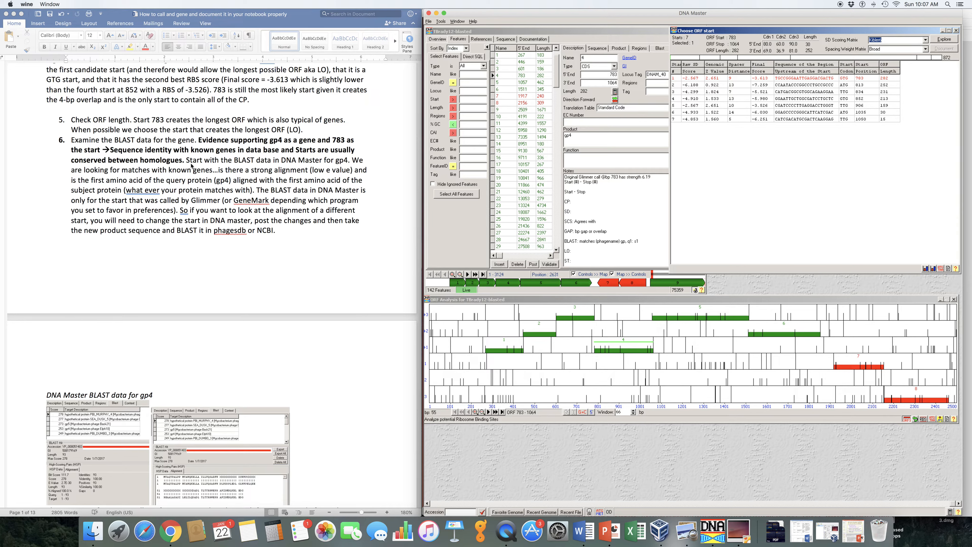
left_click(956, 31)
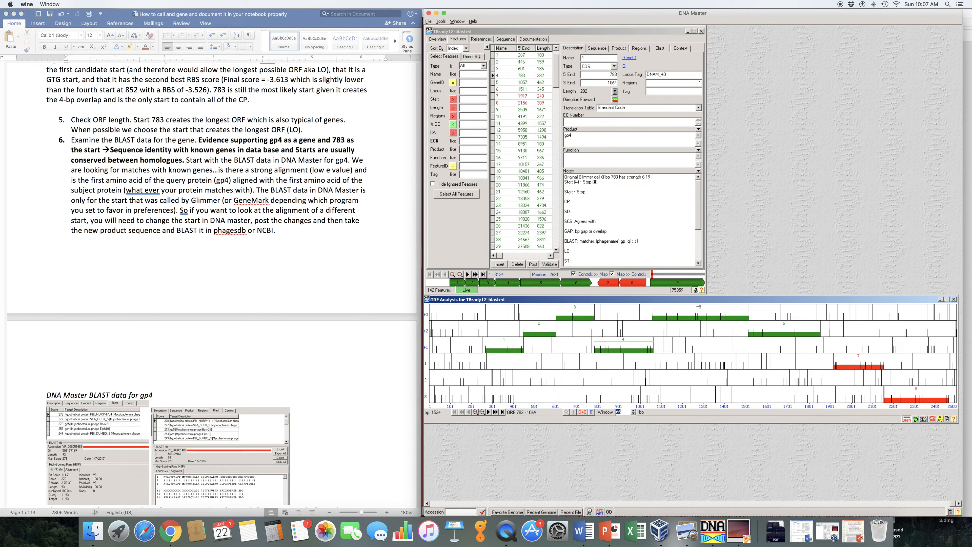
left_click(659, 49)
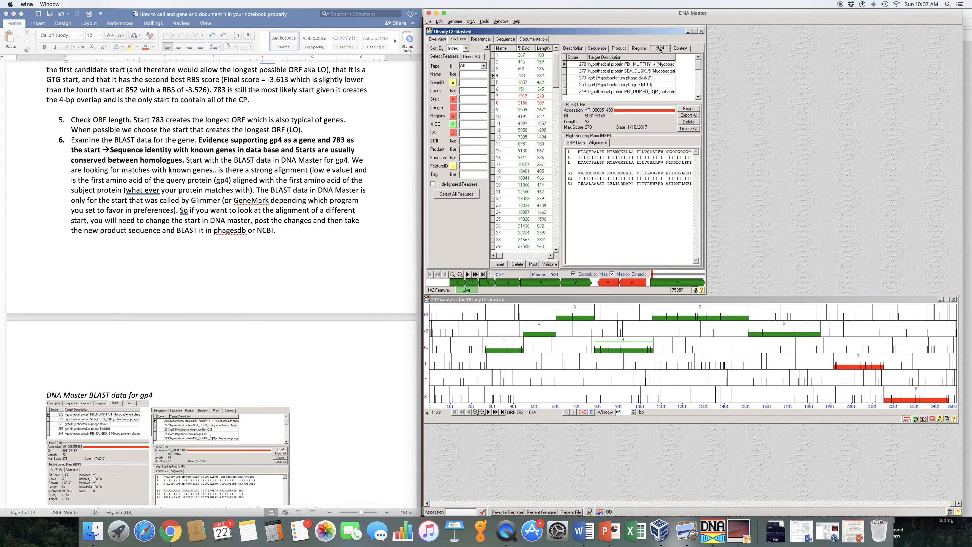
left_click(575, 142)
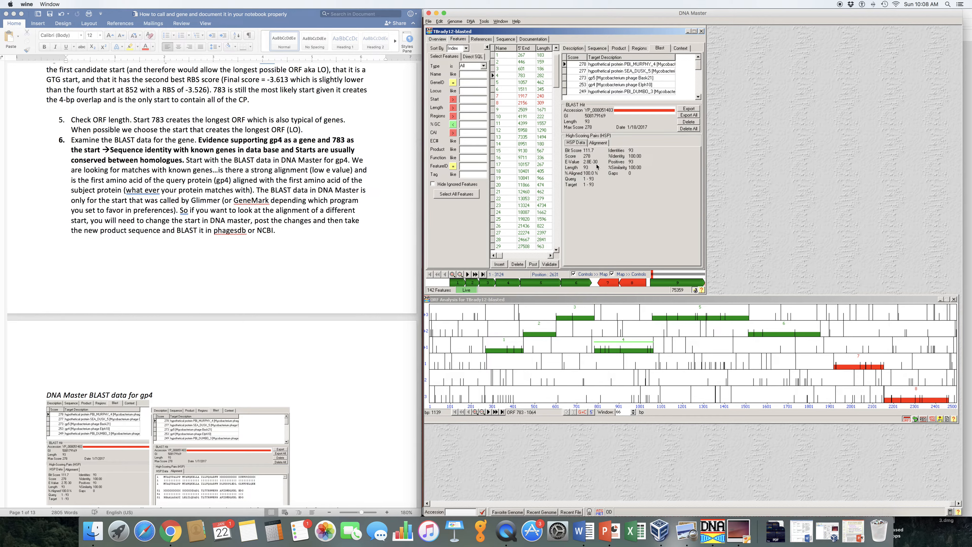
Compare the alignments of gp4's top five BLAST hits, from PBI_MURPHY_4 through PBI_DUMBO_3.
left_click(618, 66)
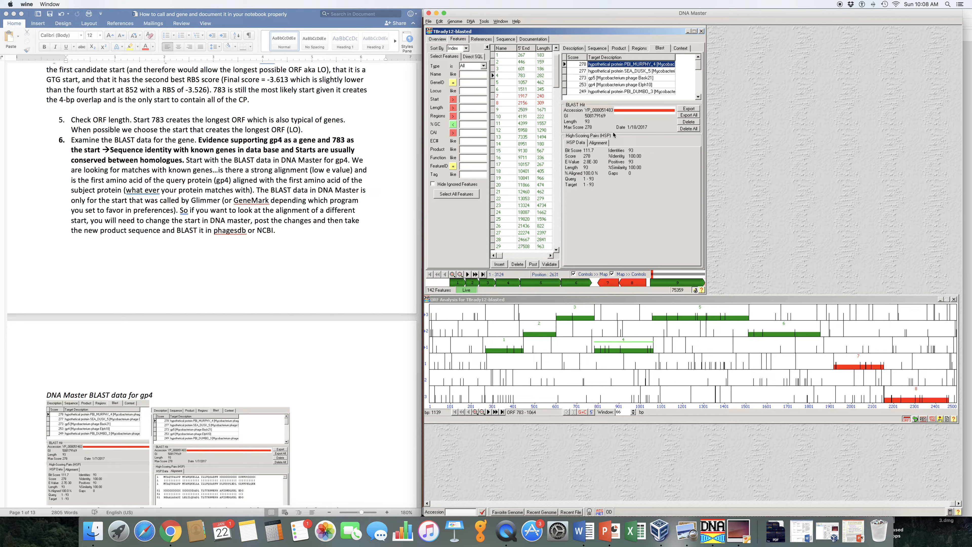
left_click(598, 142)
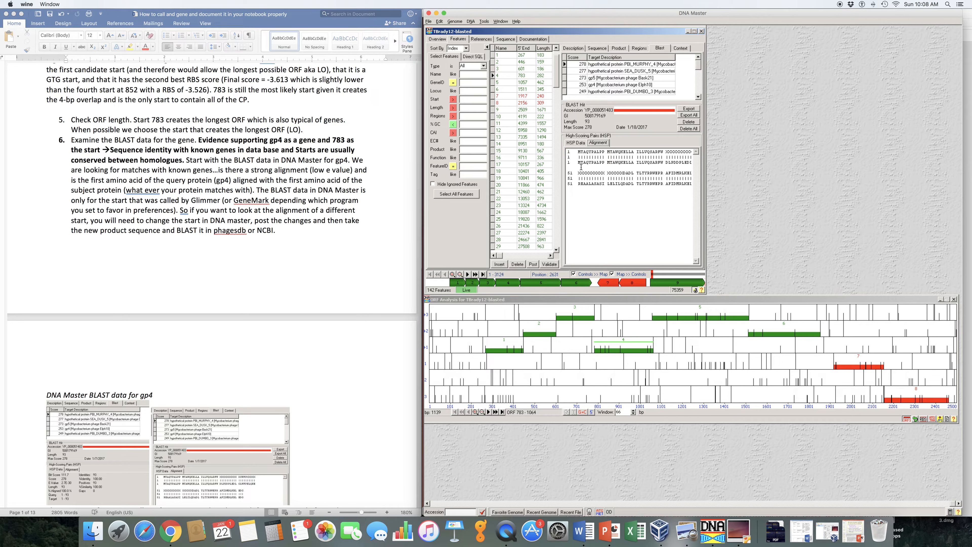
left_click(608, 72)
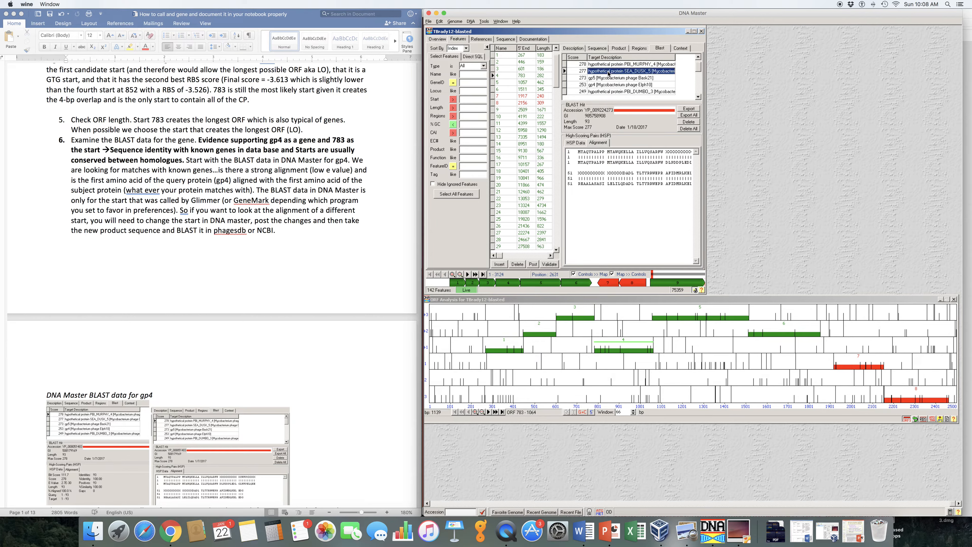
left_click(607, 85)
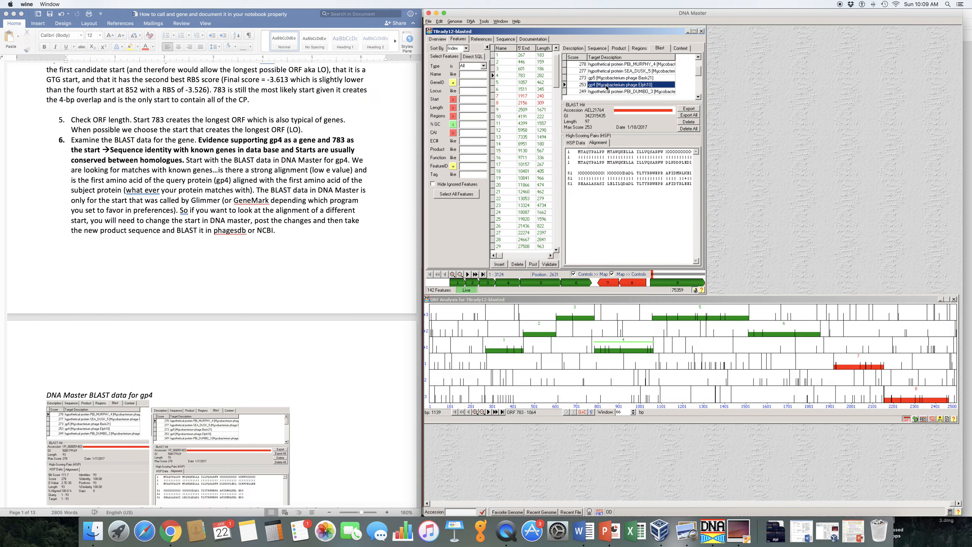
left_click(605, 78)
left_click(604, 72)
left_click(604, 78)
left_click(607, 85)
left_click(619, 92)
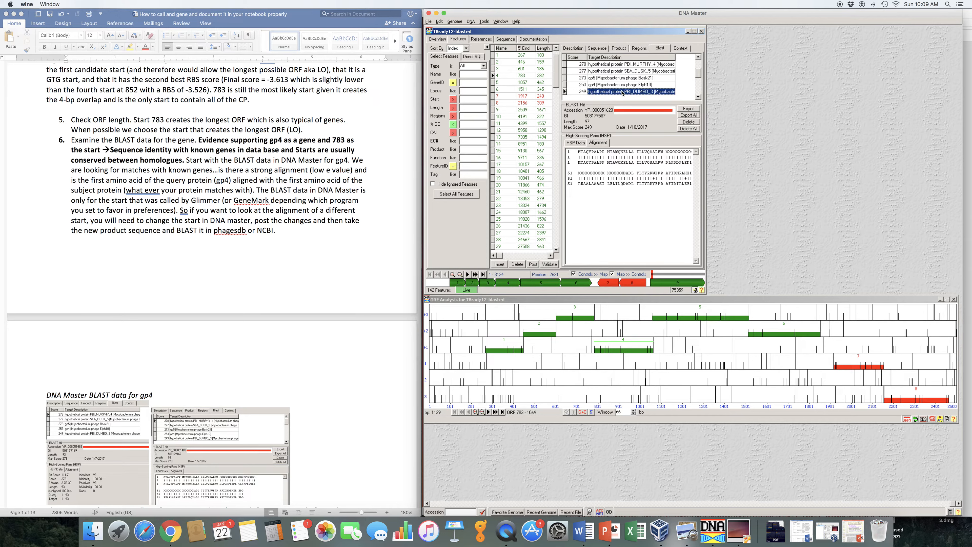
Check the alignments of the lower-scoring BLAST hits down to GOKU_4, ending back on the PBI_MURPHY_4 hit's HSP data.
left_click(698, 97)
left_click(699, 97)
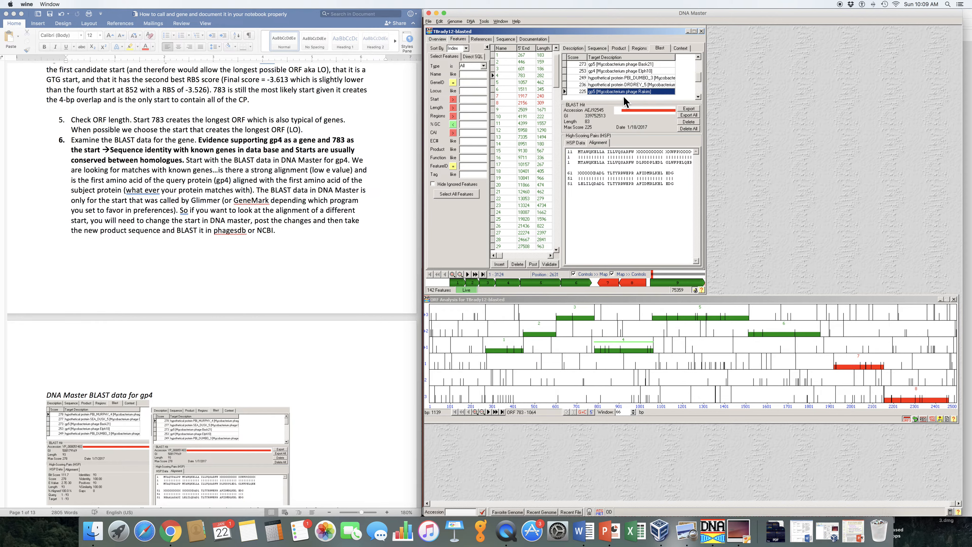
left_click(700, 99)
left_click(699, 97)
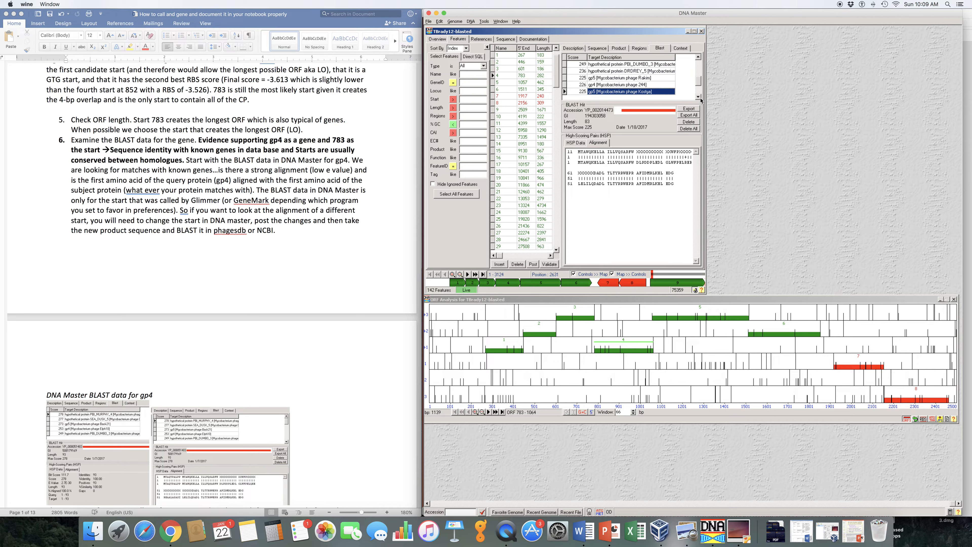
left_click(698, 97)
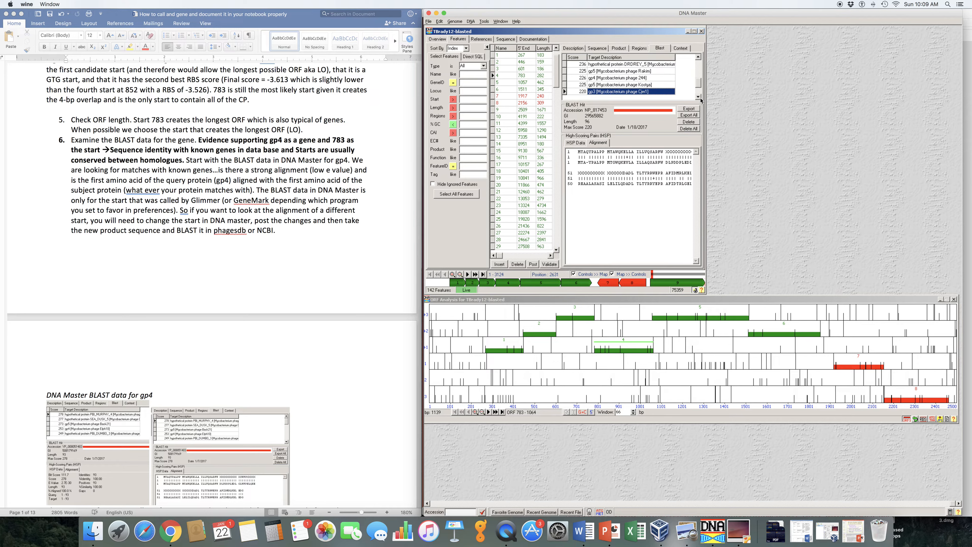
left_click(699, 98)
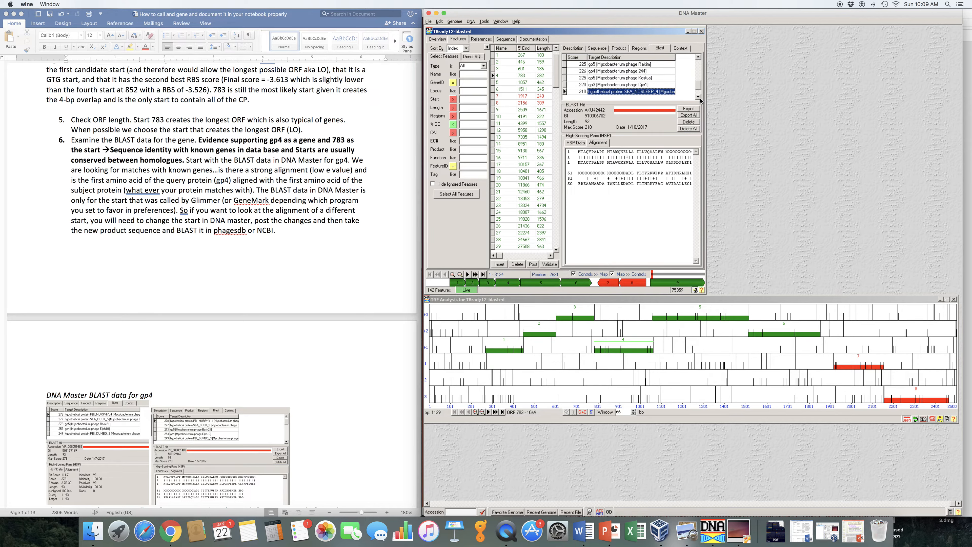
left_click(698, 97)
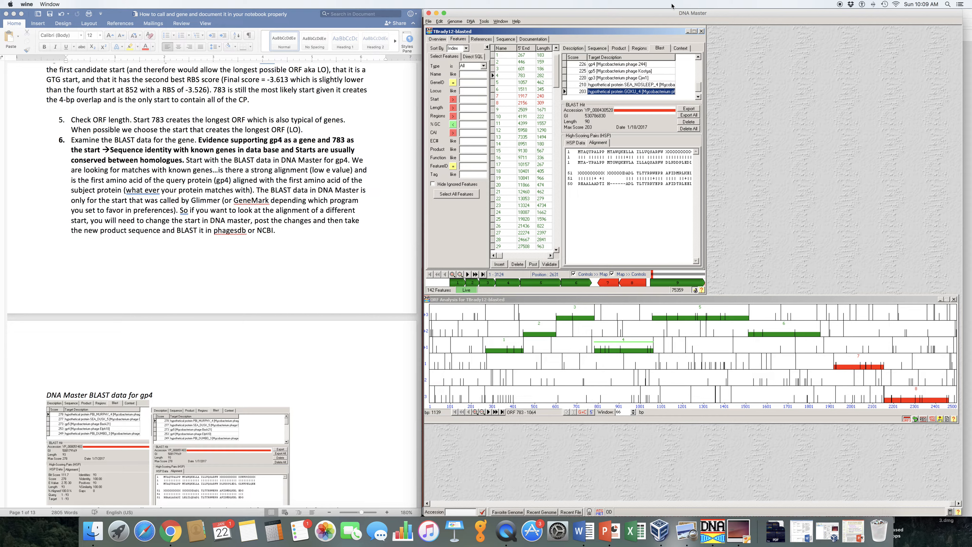
left_click_drag(699, 87, 698, 63)
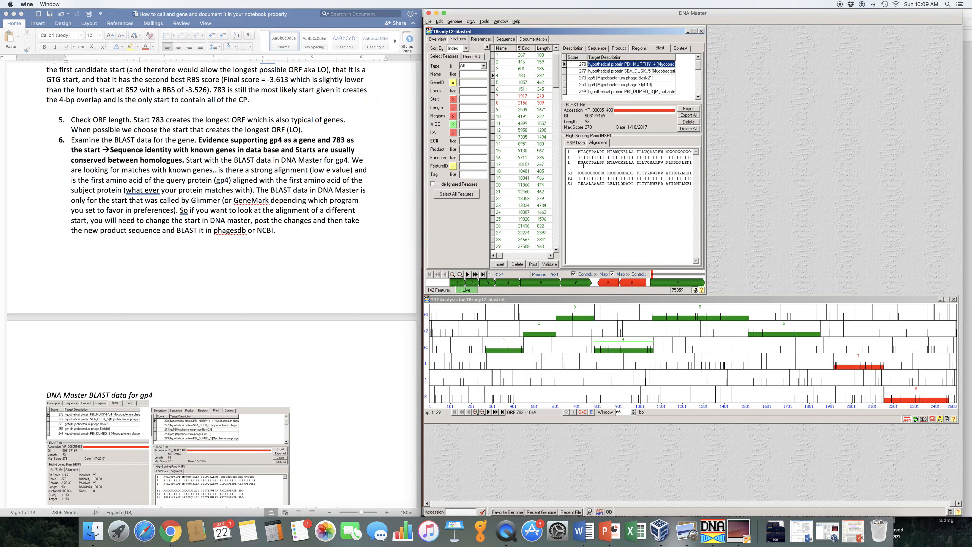
left_click(573, 144)
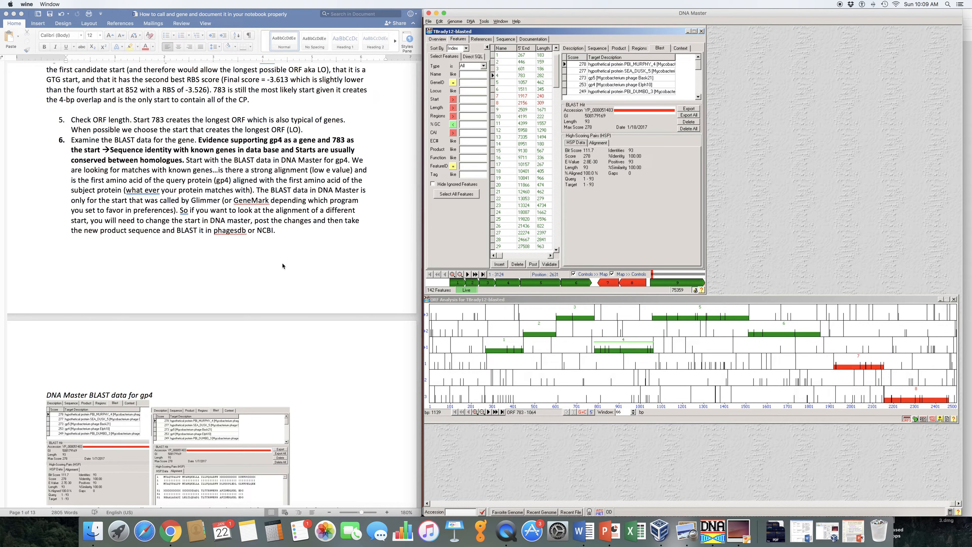
Consult the guide's Starterator section, switch to the 2017 SEA VM and log in with the account password.
scroll(283, 266, "down", 10)
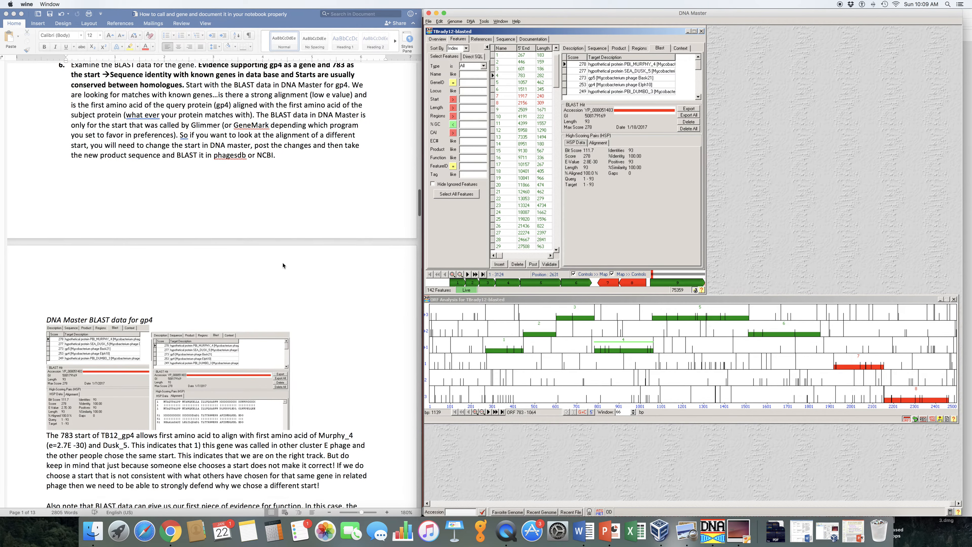
scroll(284, 263, "down", 2)
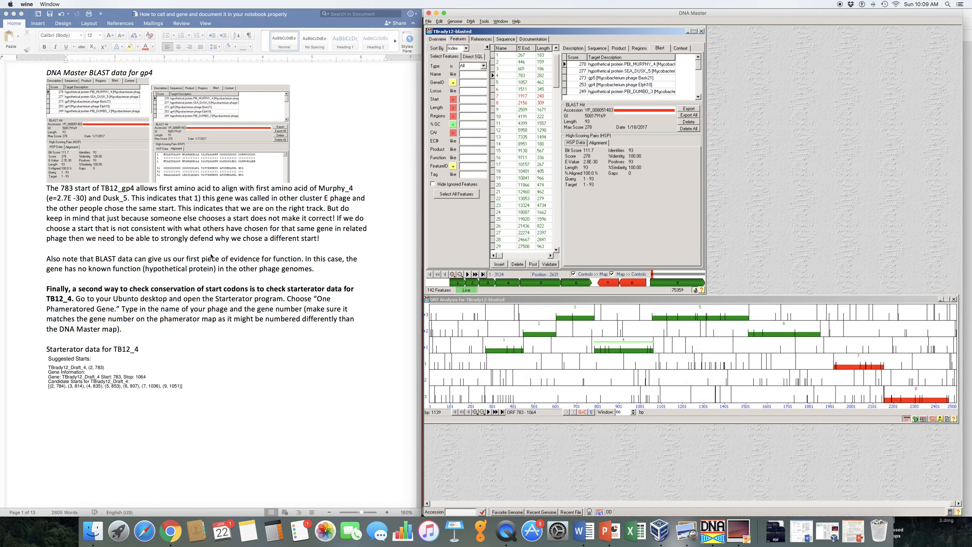
scroll(292, 280, "down", 8)
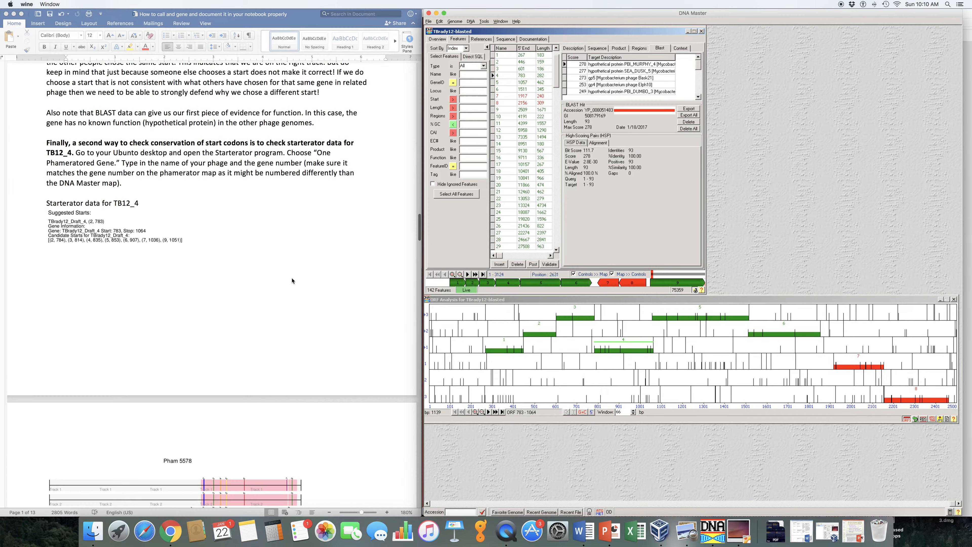
scroll(292, 281, "down", 2)
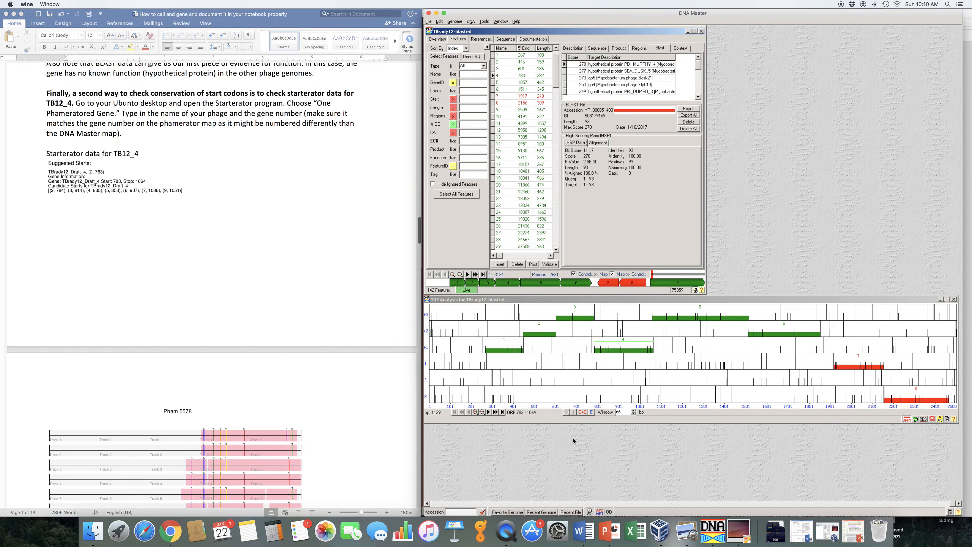
left_click(740, 531)
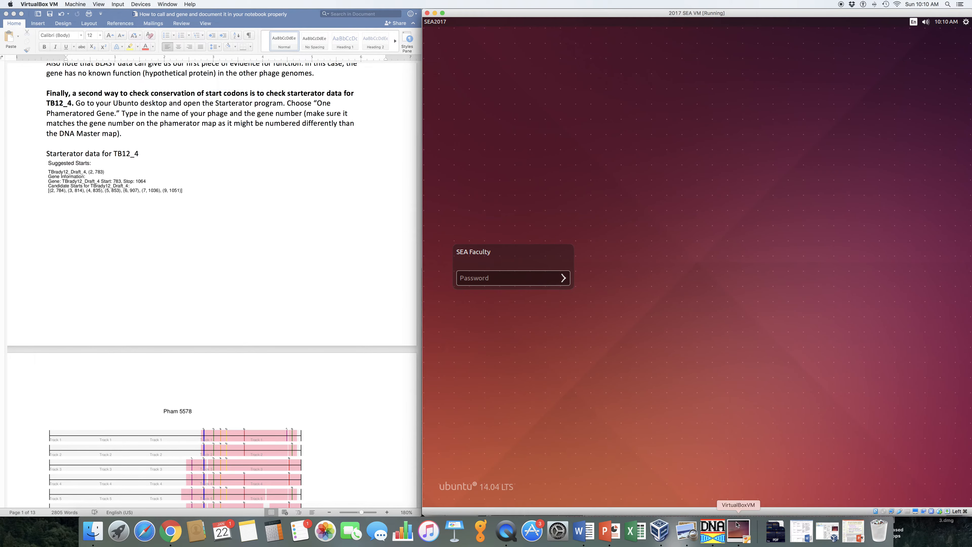
type("s•••••")
key("Return")
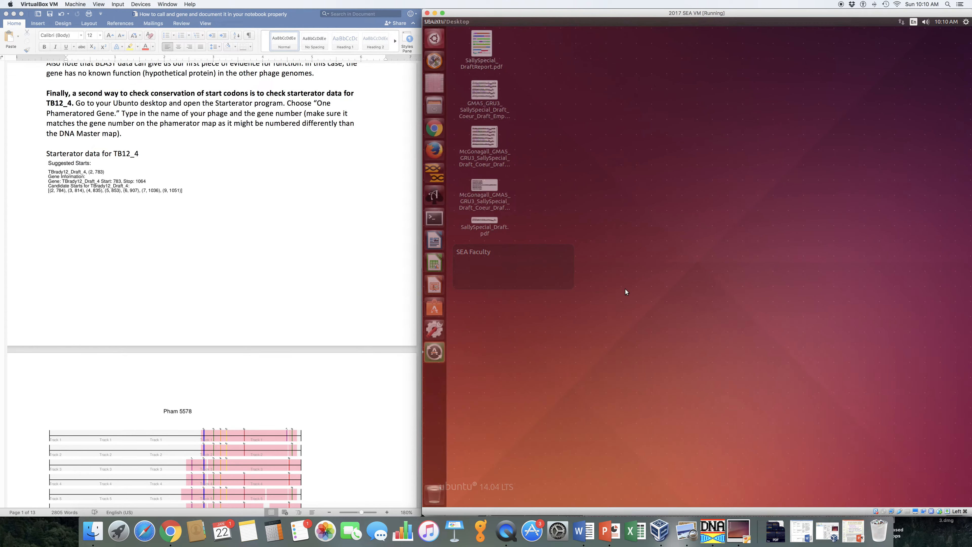
Run Starterator on One Phamerated Gene for phage TBrady12, gene number 4.
left_click(436, 82)
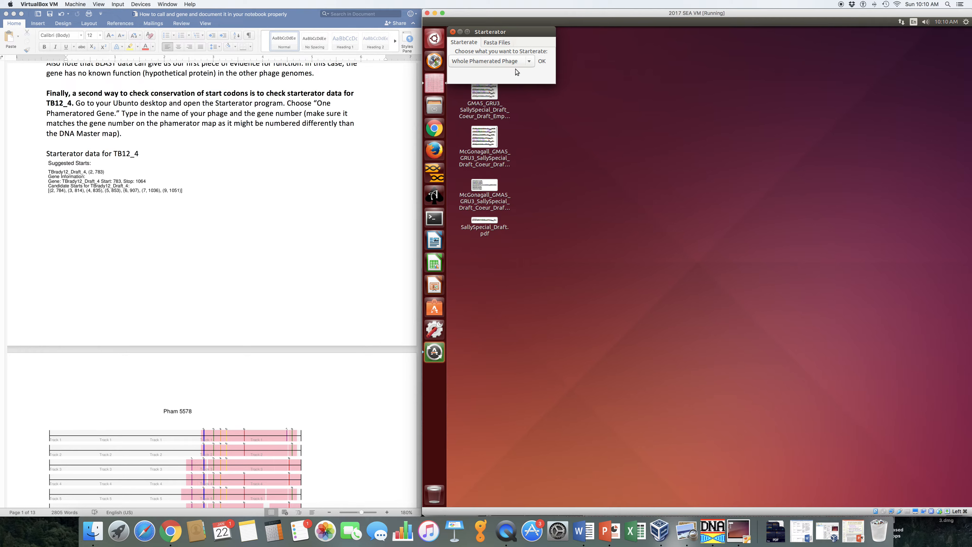
left_click(531, 62)
left_click(531, 63)
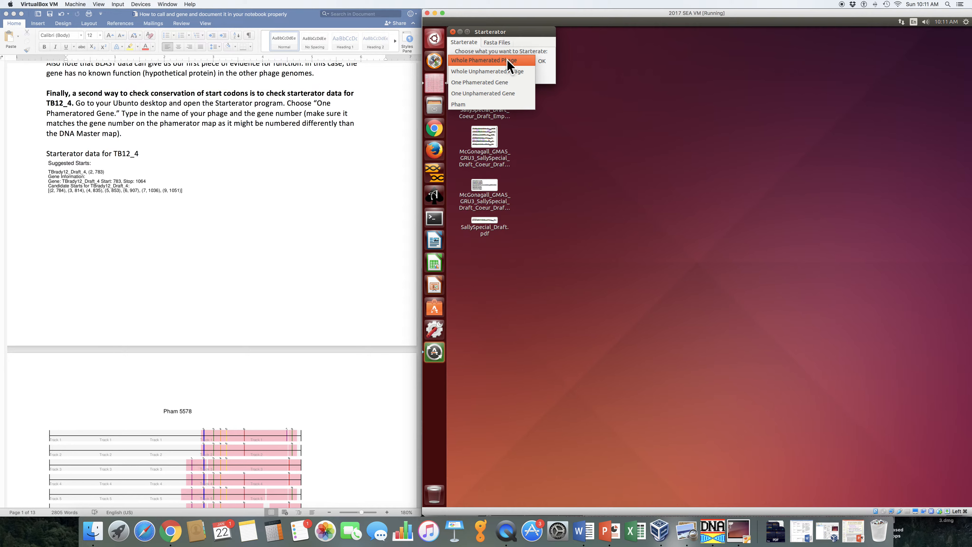
left_click(495, 85)
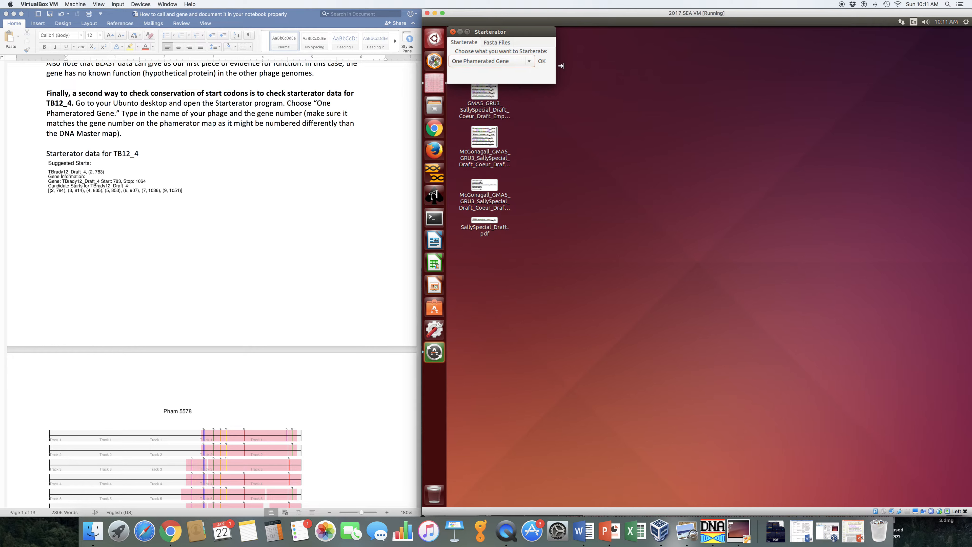
left_click(542, 62)
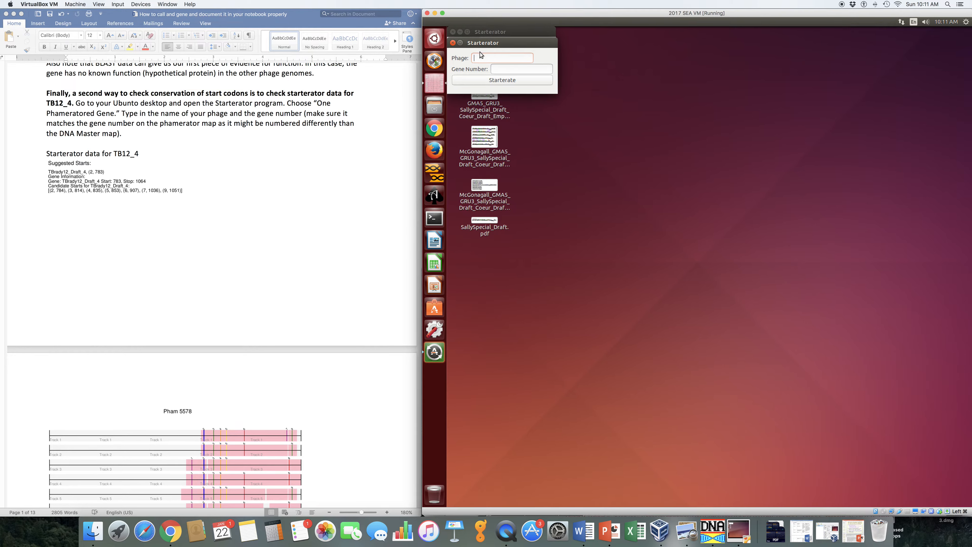
type("TBrady12")
type("4")
left_click(488, 81)
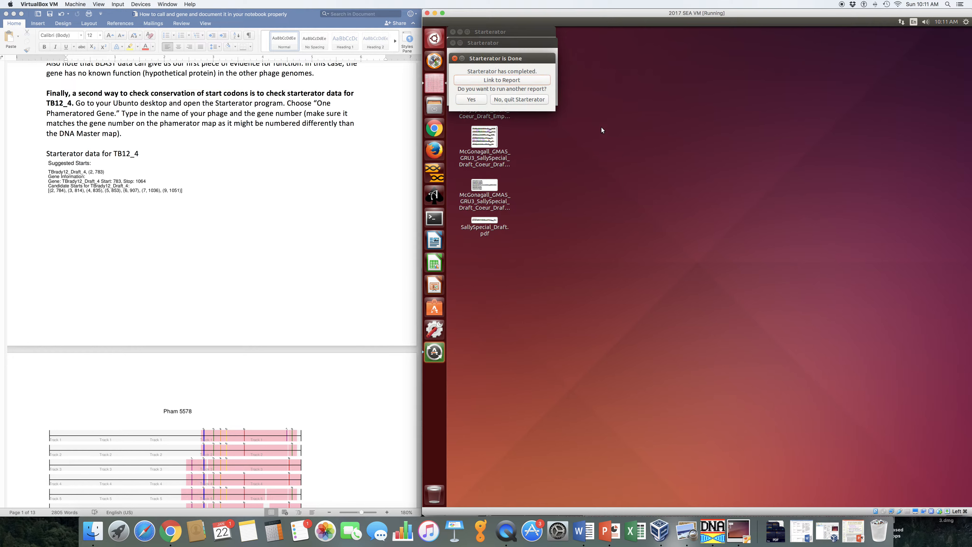
Open the Starterator report and examine the Pham 5578 tracks, track members and suggested starts for TBrady12_Draft_4.
left_click(489, 83)
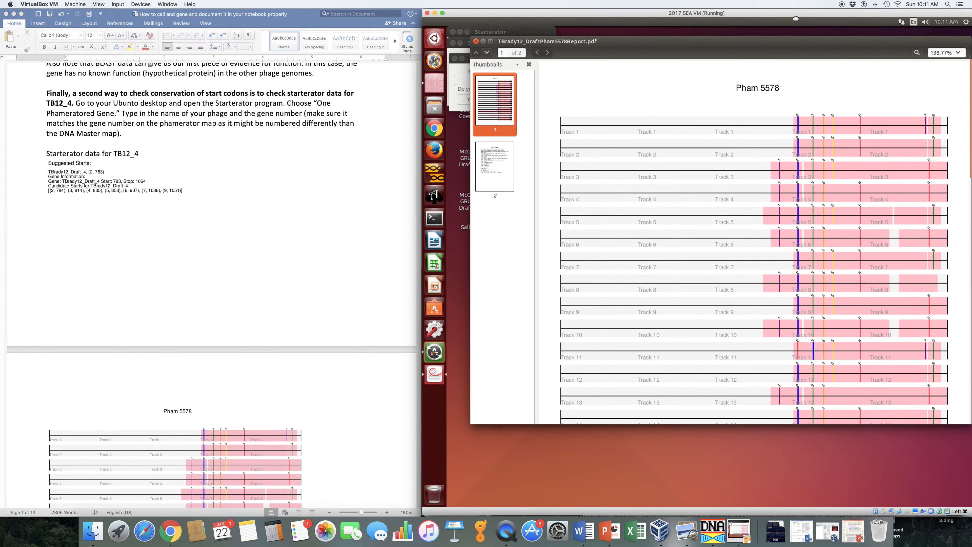
left_click_drag(796, 18, 779, 18)
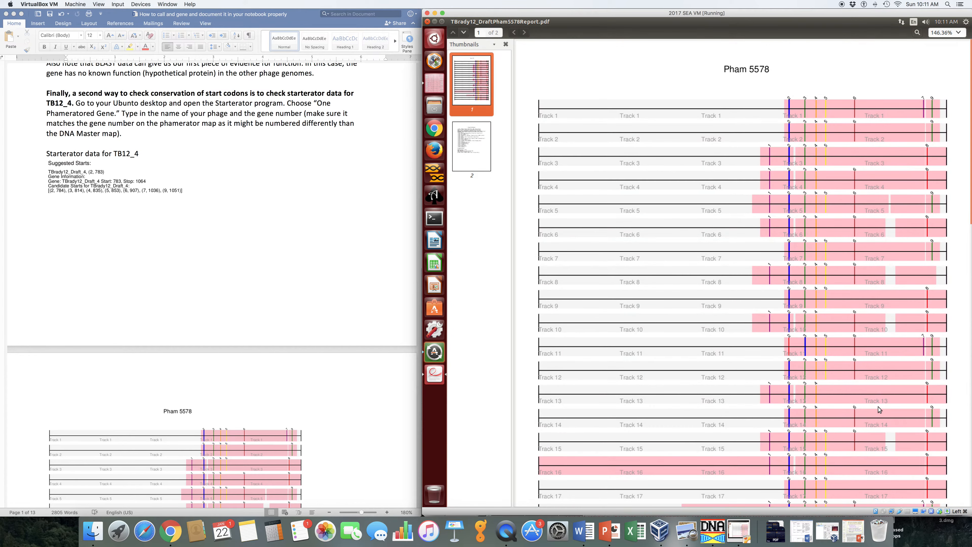
scroll(789, 459, "down", 3)
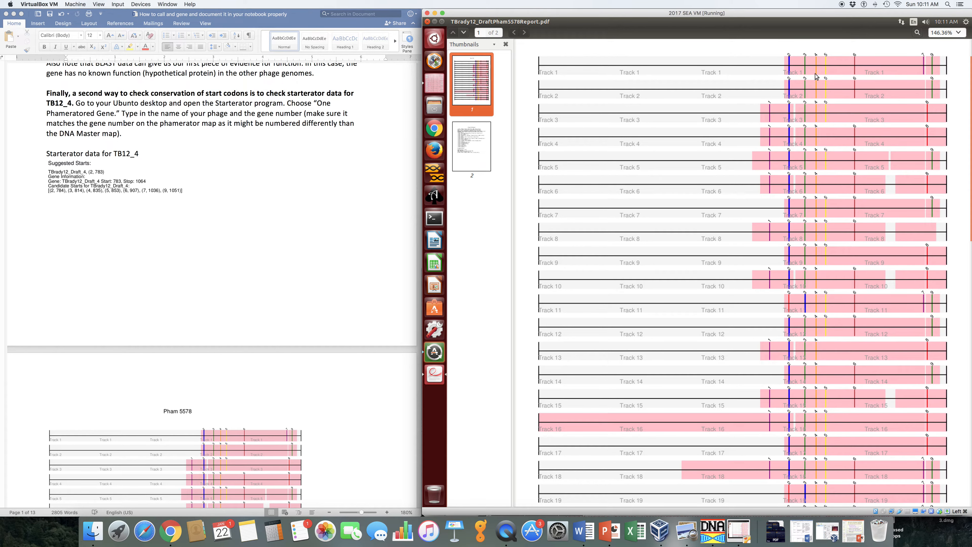
scroll(816, 233, "down", 10)
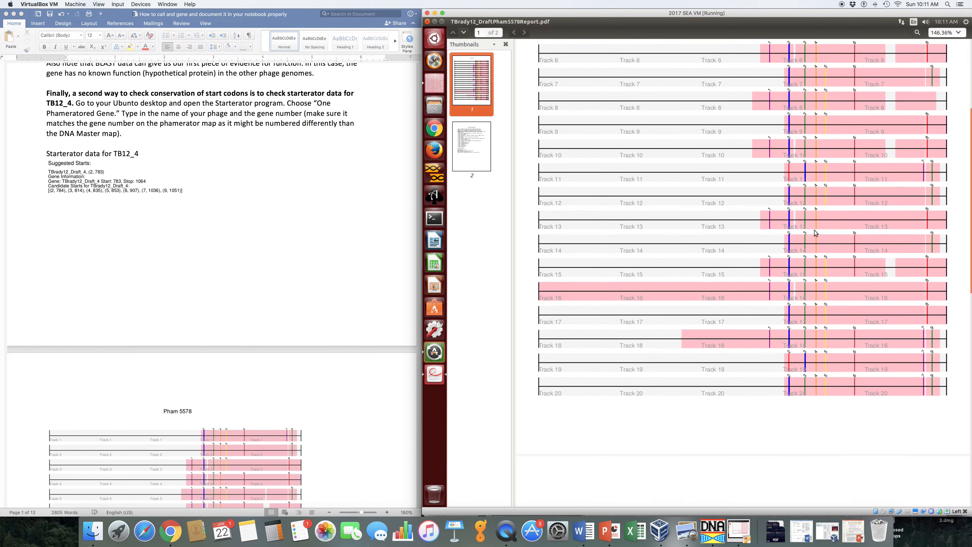
scroll(816, 232, "down", 10)
scroll(814, 232, "down", 6)
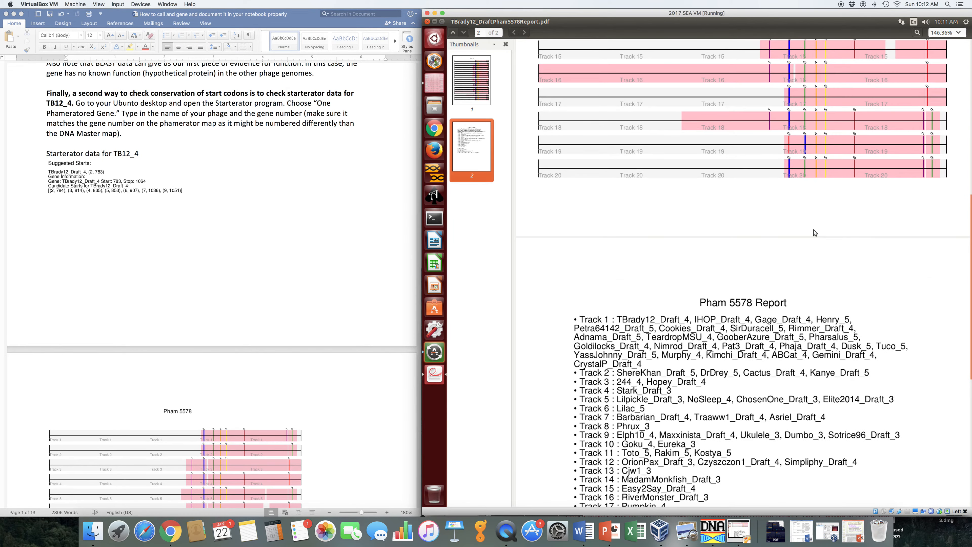
scroll(815, 233, "down", 8)
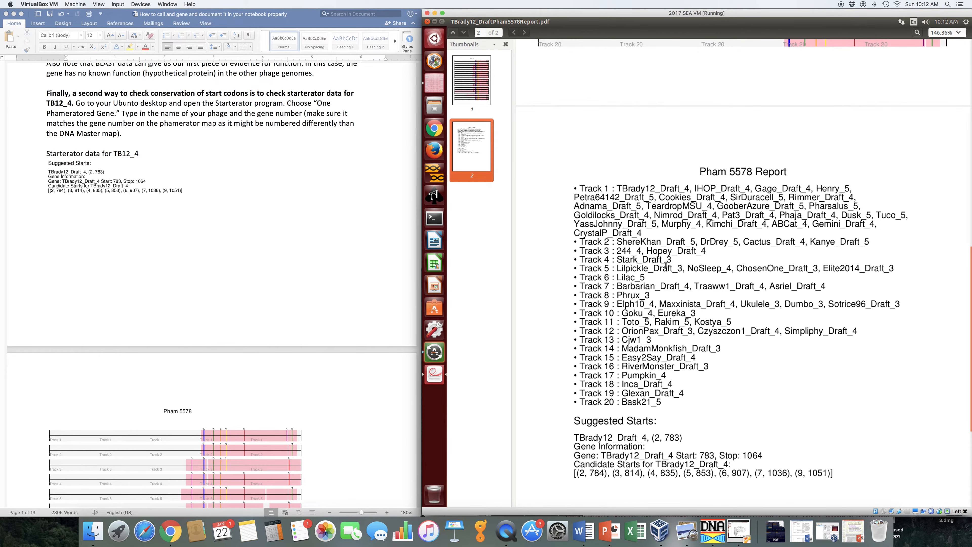
scroll(666, 264, "down", 2)
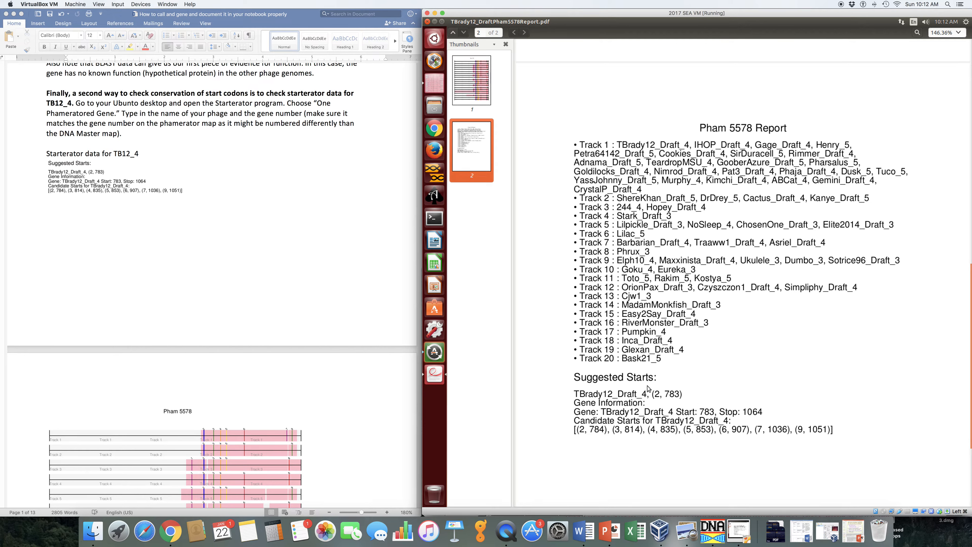
Review the Pham 5578 track graphic in the Starterator report, comparing the chosen start of TBrady12 with those of the other tracks.
scroll(646, 383, "up", 5)
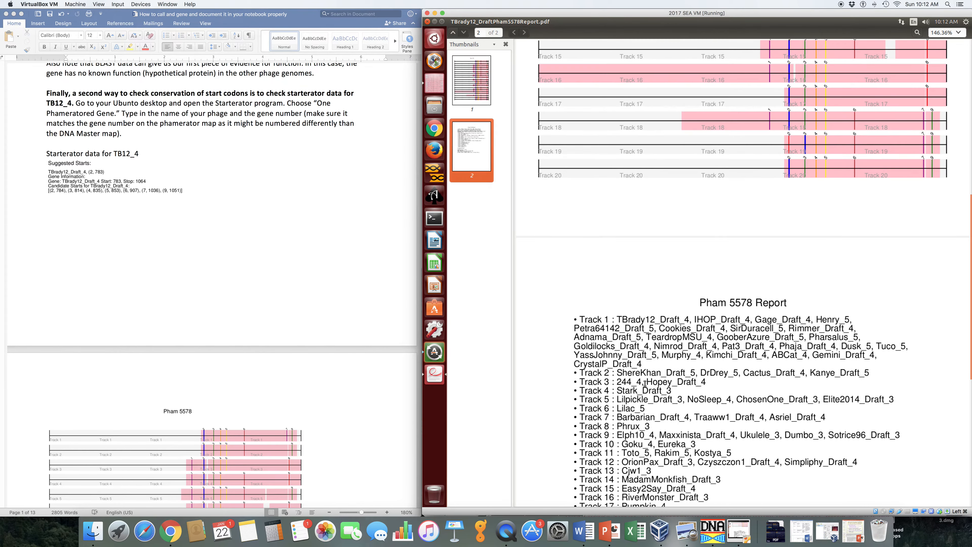
scroll(644, 383, "up", 5)
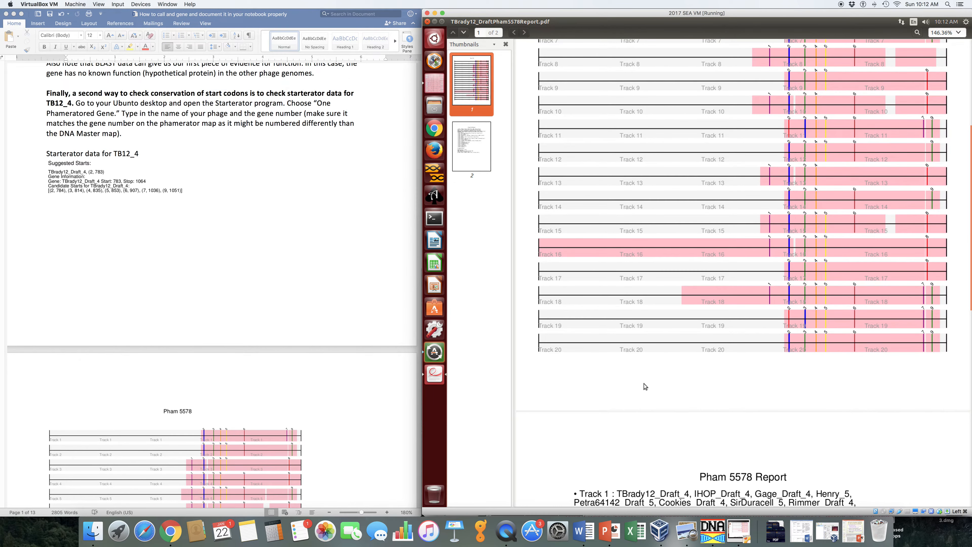
scroll(645, 386, "up", 4)
scroll(644, 383, "up", 2)
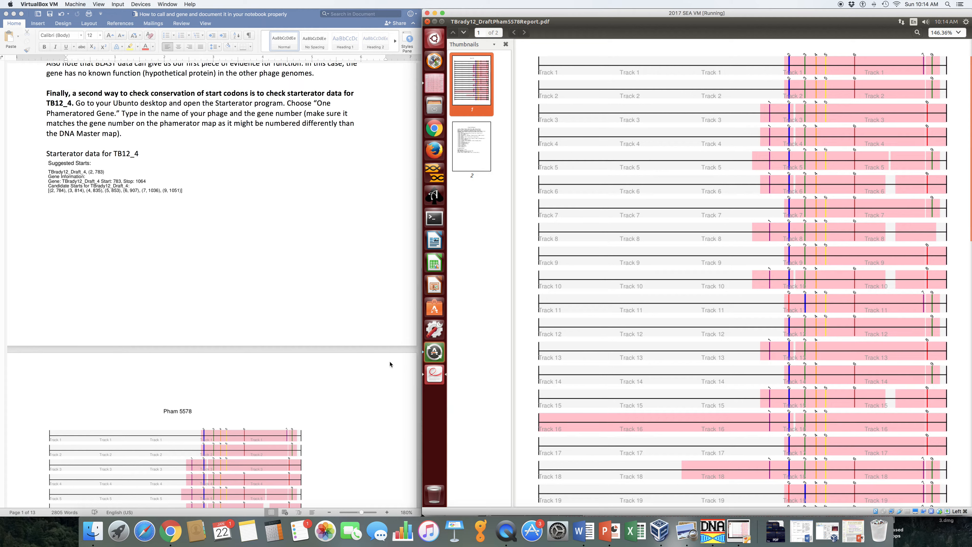
Read the guide's explanation of the Pham 5578 tracks and its start-call logic for TB12_gp4.
left_click(321, 451)
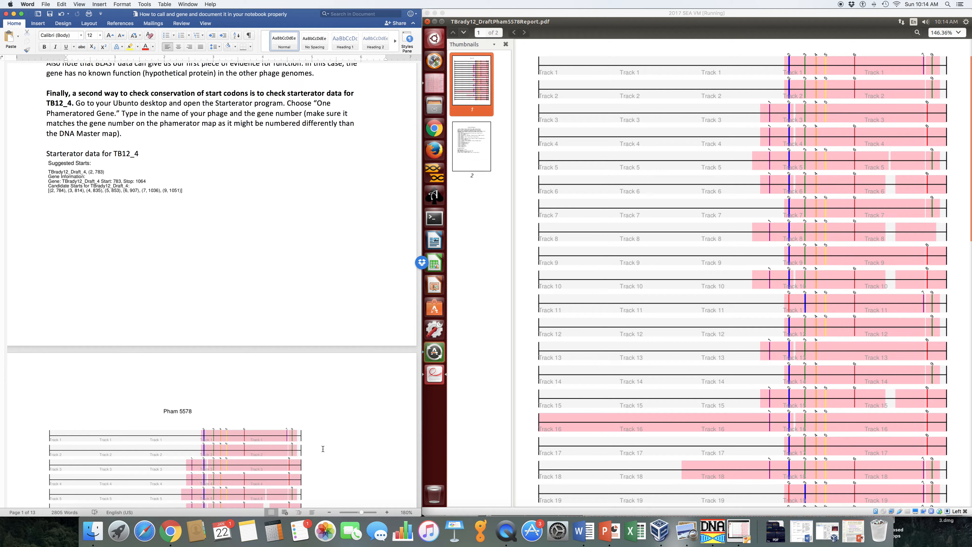
left_click(230, 196)
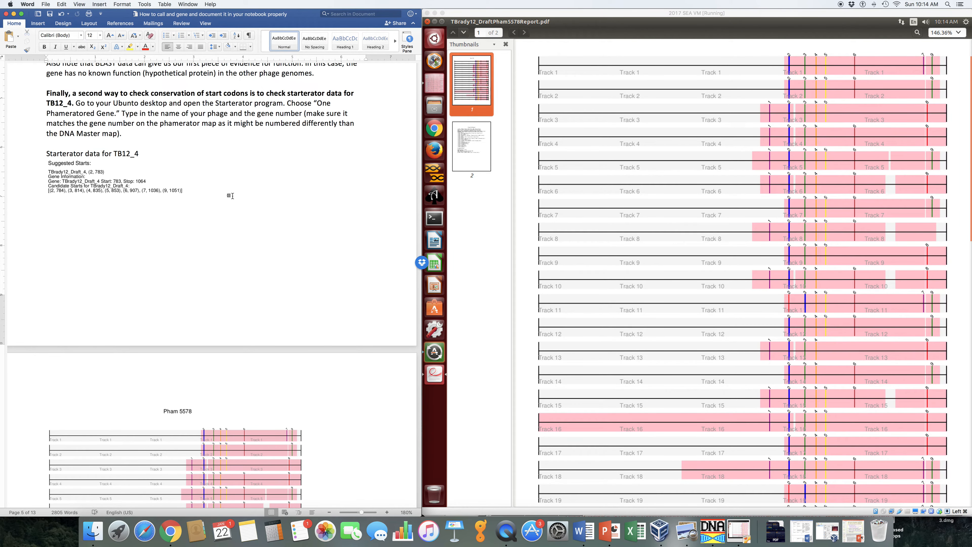
scroll(232, 195, "down", 15)
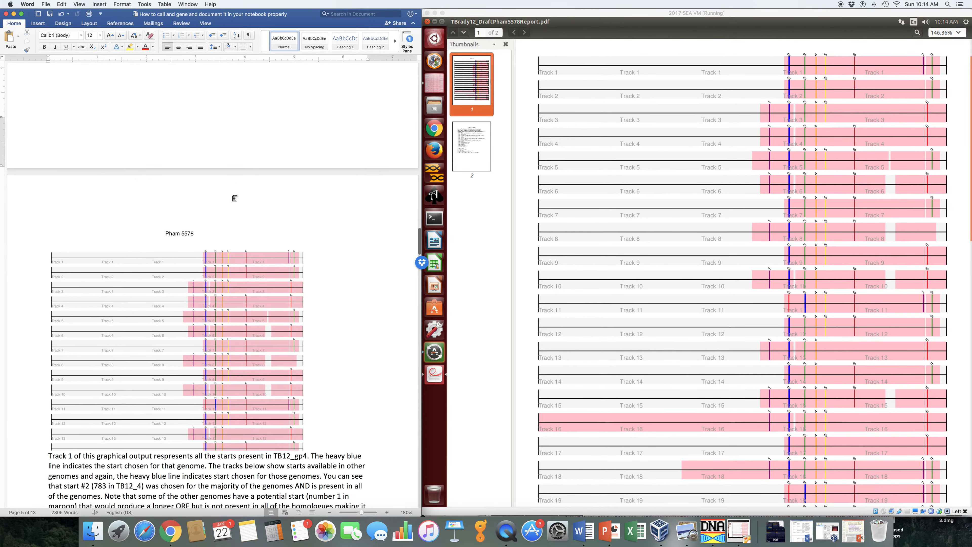
scroll(233, 196, "down", 5)
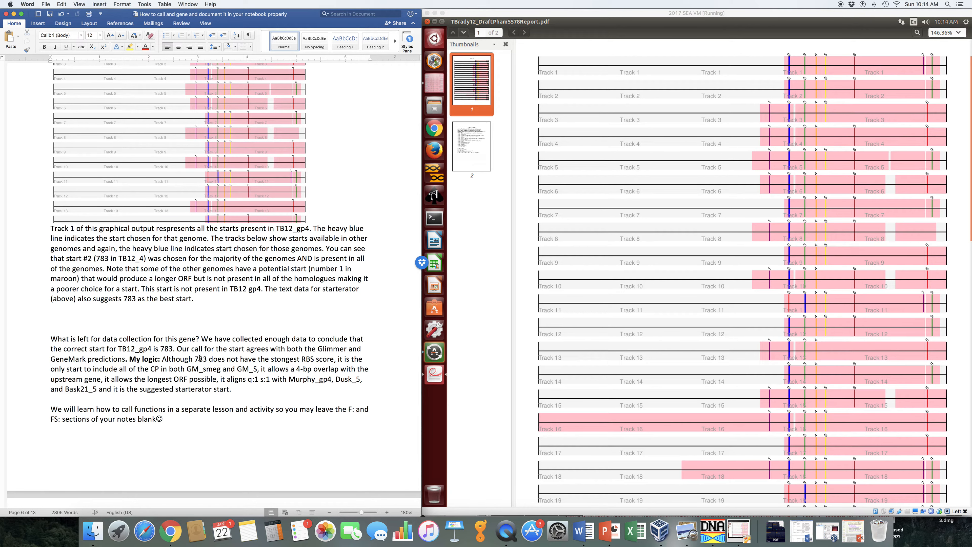
scroll(199, 357, "down", 1)
Switch to DNA Master and display gene 4's notes template in TBrady12-blasted beside the gene 4 notes in the example file.
left_click(427, 21)
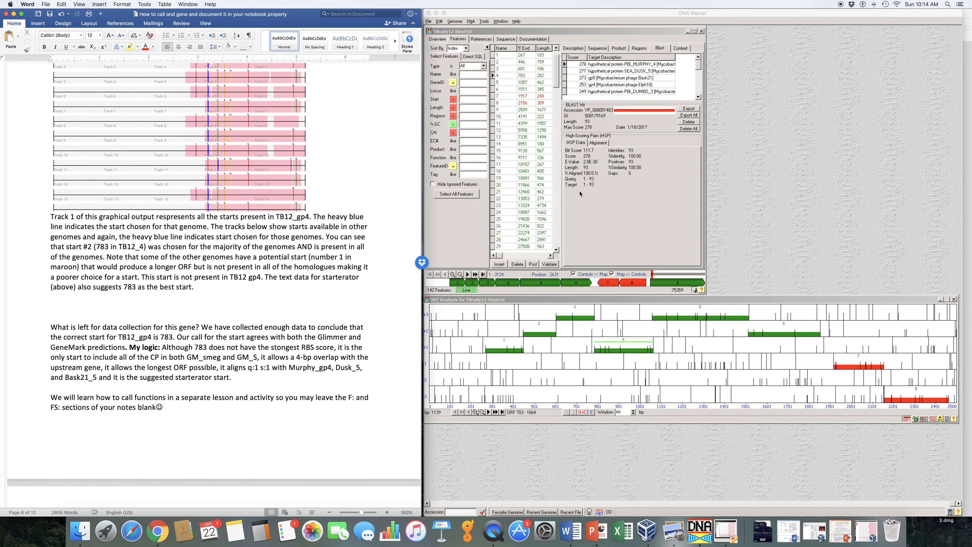
left_click(520, 33)
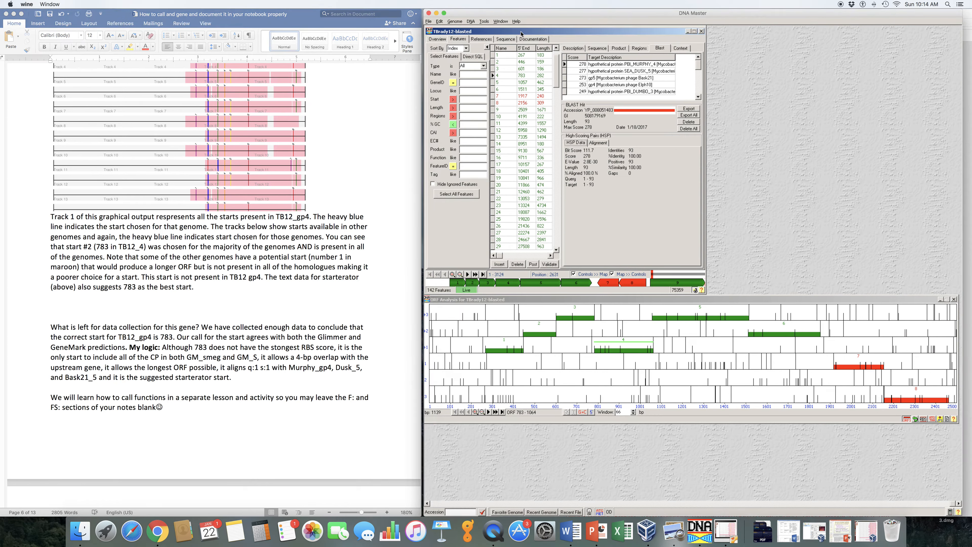
left_click(576, 48)
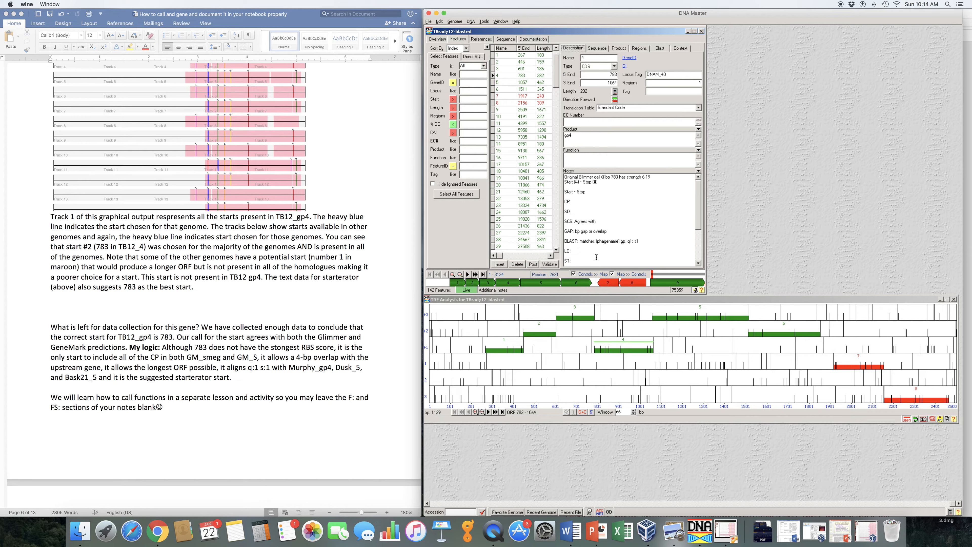
scroll(595, 256, "down", 2)
scroll(595, 257, "up", 2)
left_click_drag(575, 35, 857, 31)
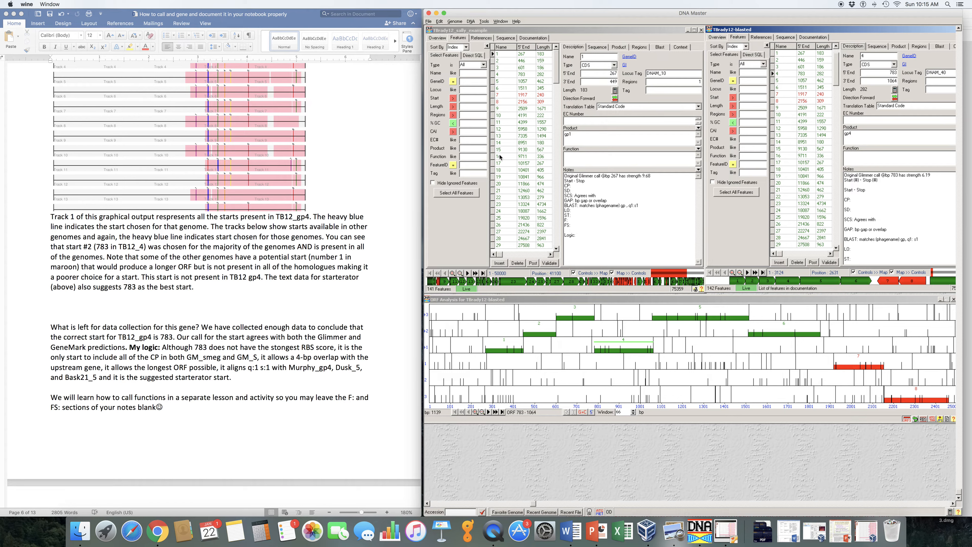
left_click(497, 74)
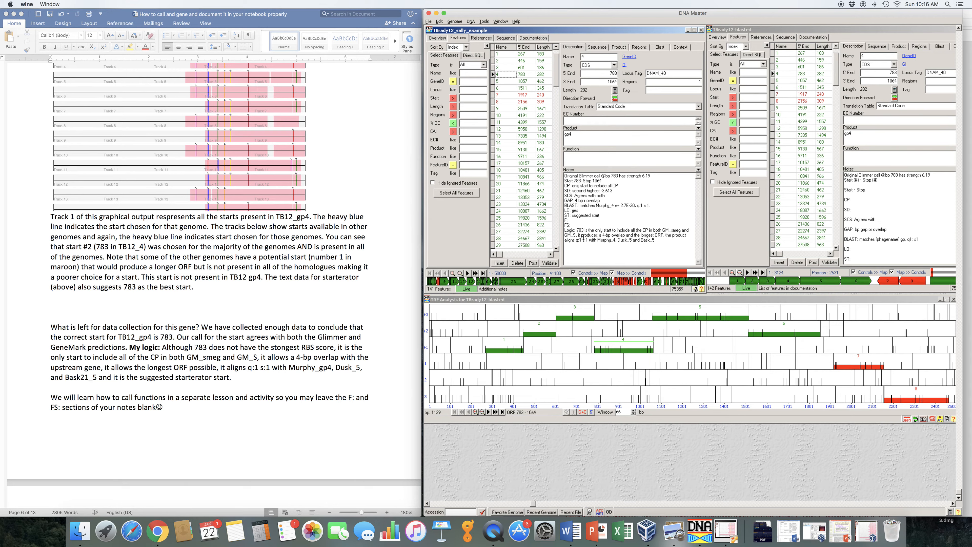
Post the feature edits in the example file and validate its ORFs.
left_click(533, 263)
left_click(548, 263)
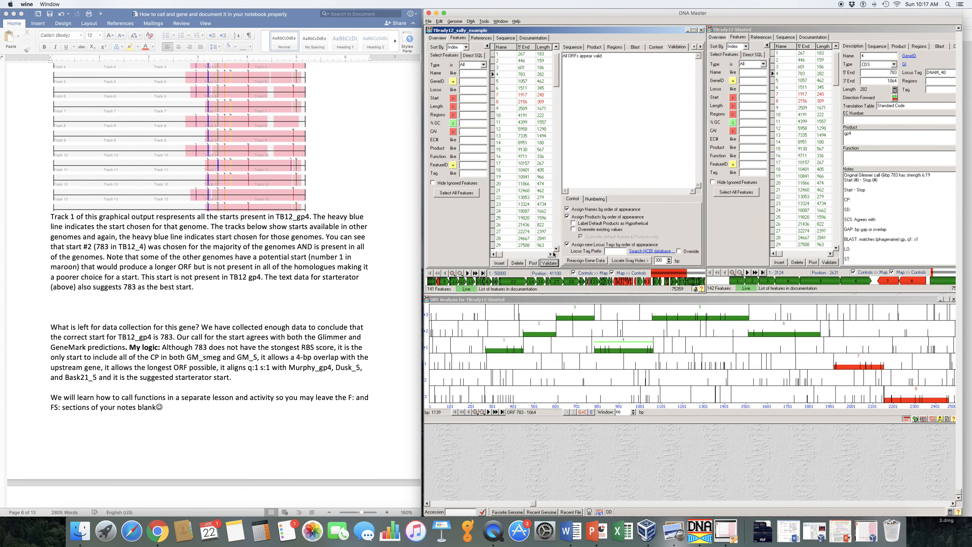
Start saving the example file as a DNAM5 file and browse from Archives to the Dropbox folder.
left_click(428, 22)
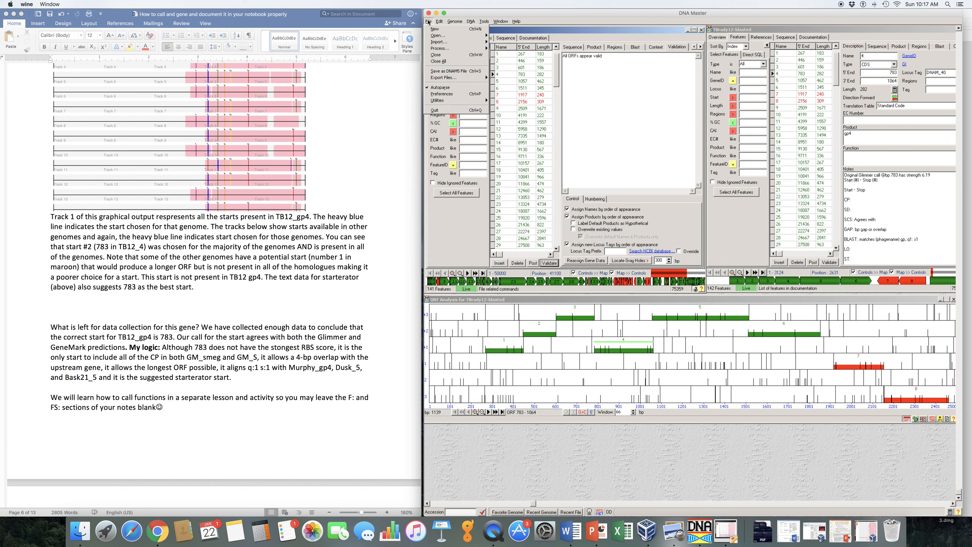
left_click(445, 72)
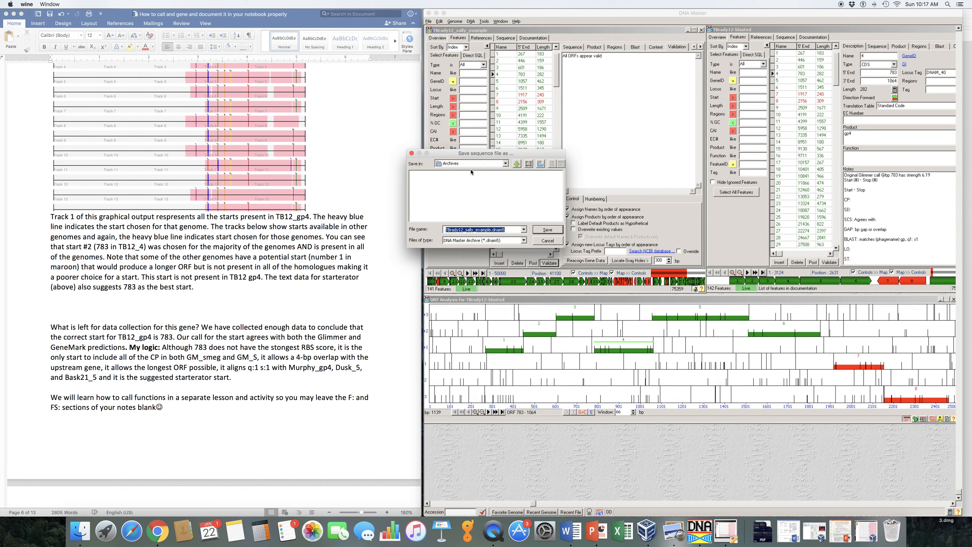
left_click(515, 165)
left_click(518, 164)
left_click(517, 164)
left_click(518, 164)
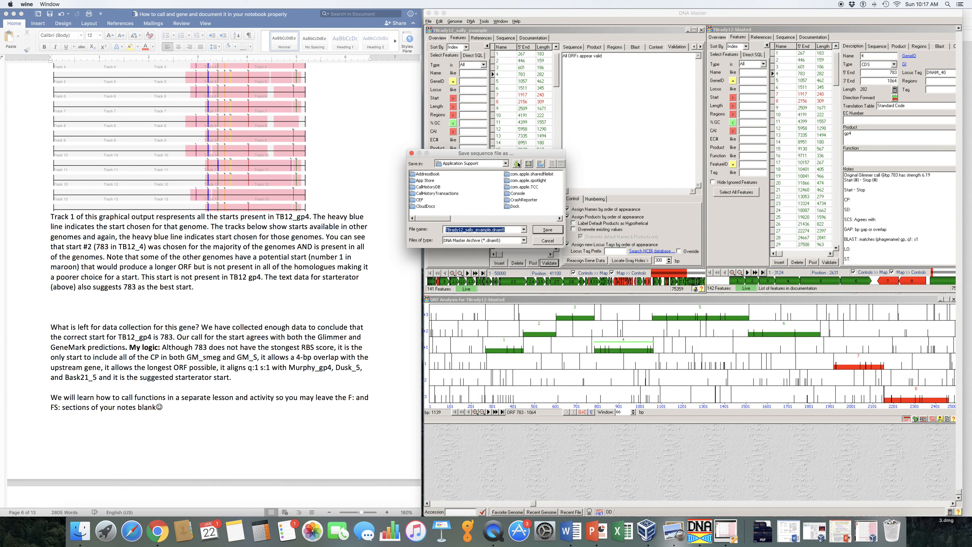
left_click(517, 164)
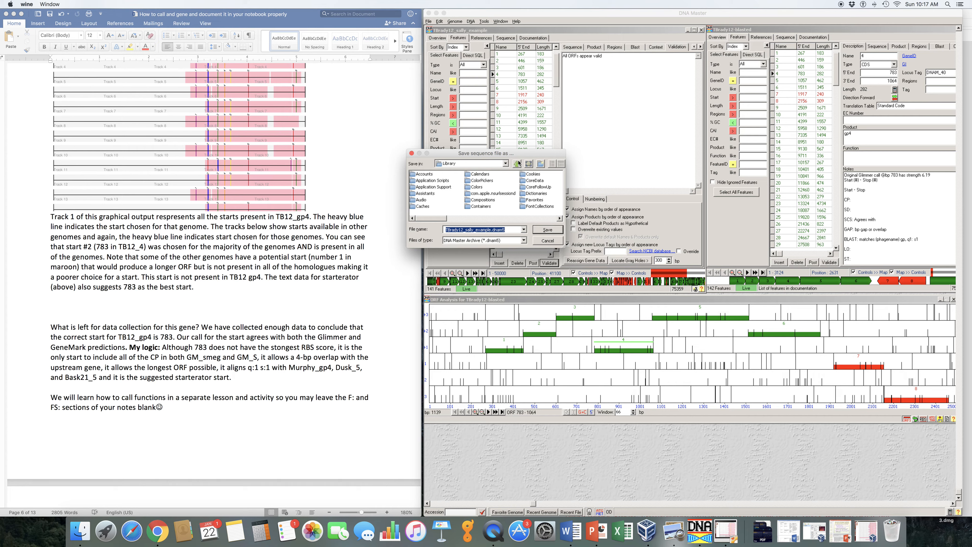
left_click(517, 164)
double_click(423, 200)
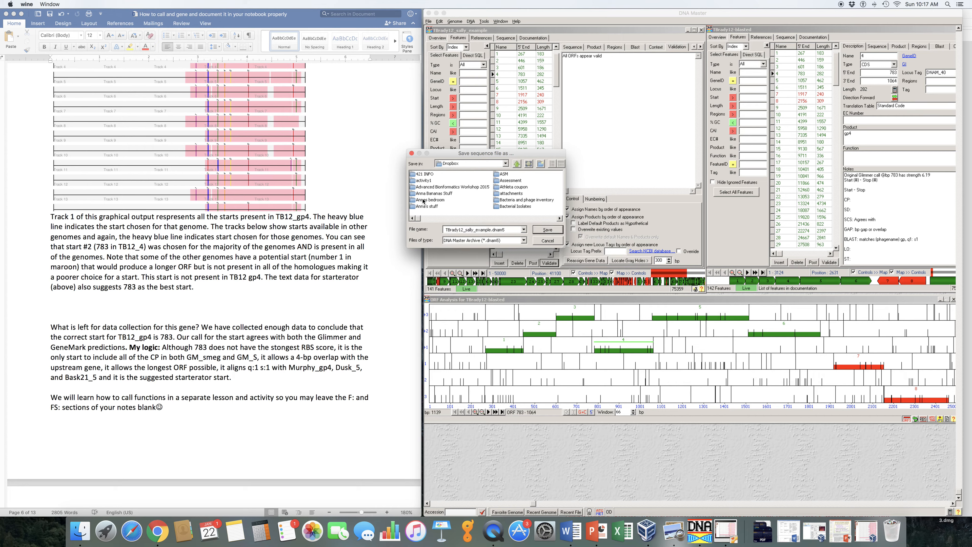
Set the save location to the TBrady12 folder inside BMB155 Curriculum 2017, Genome Sequences 2017.
left_click(560, 218)
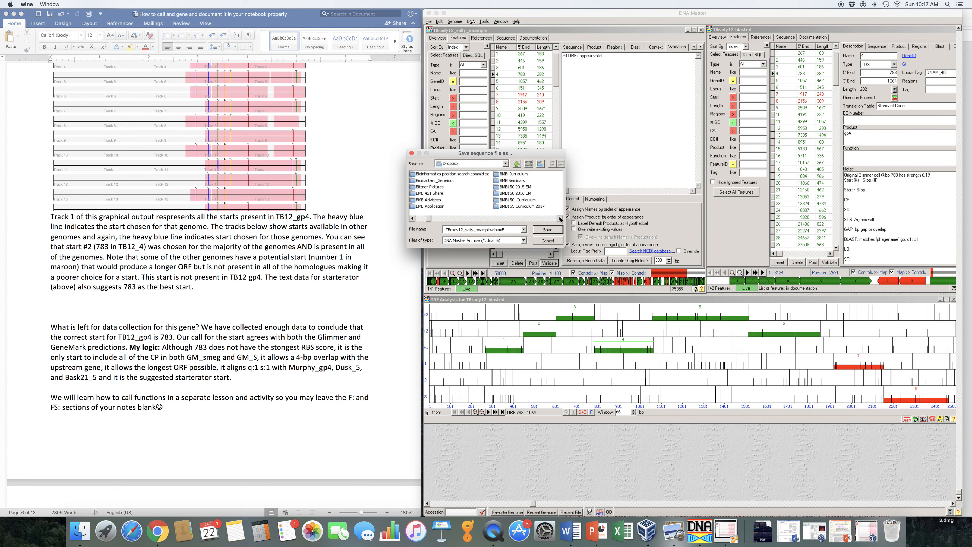
double_click(525, 208)
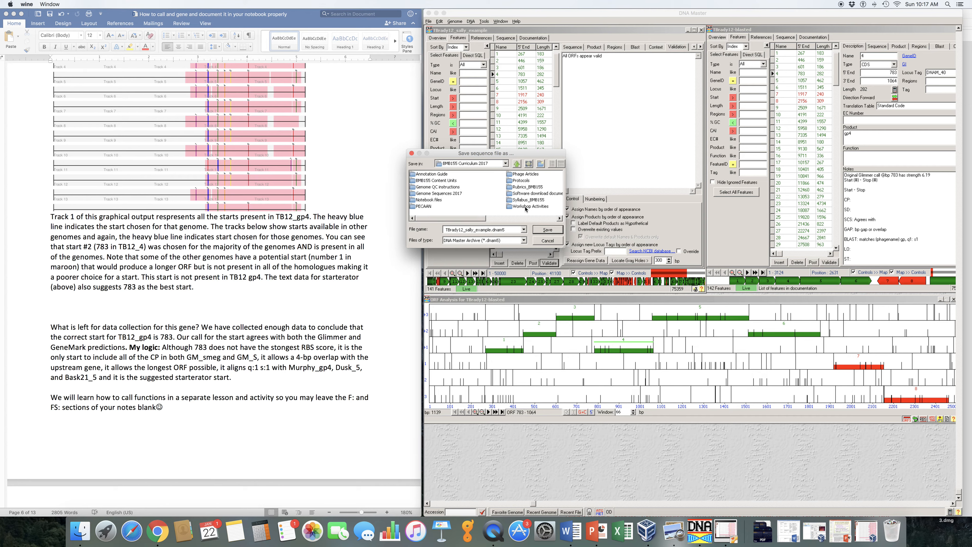
left_click(559, 218)
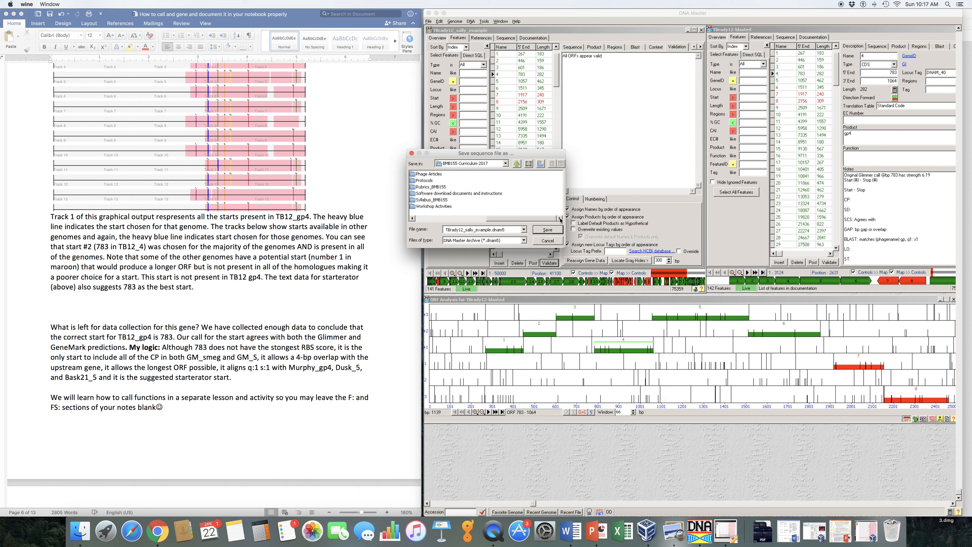
left_click(412, 218)
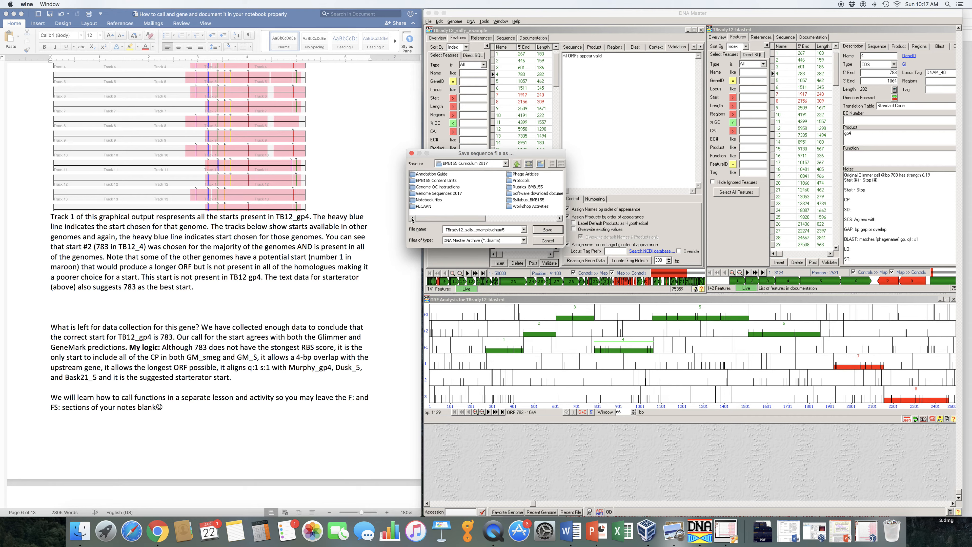
double_click(431, 194)
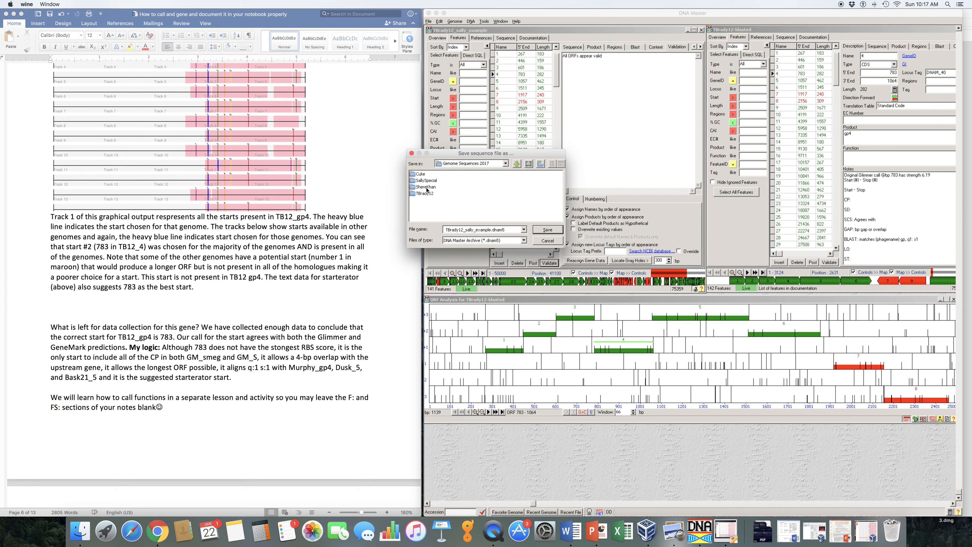
double_click(425, 194)
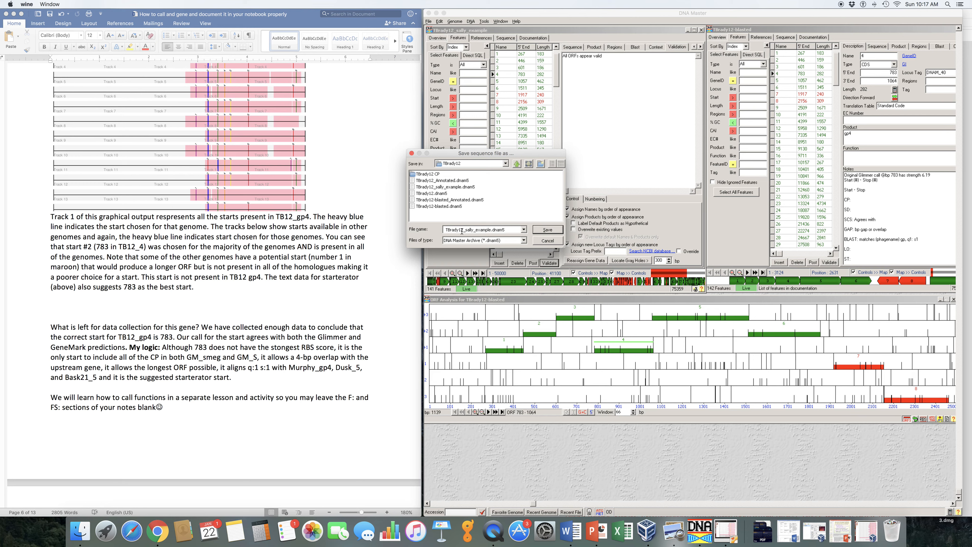
Add a 2 to the example's file name and save the copy in the TBrady12 folder.
double_click(477, 230)
left_click(477, 230)
left_click_drag(475, 230, 490, 230)
type("2")
left_click(547, 230)
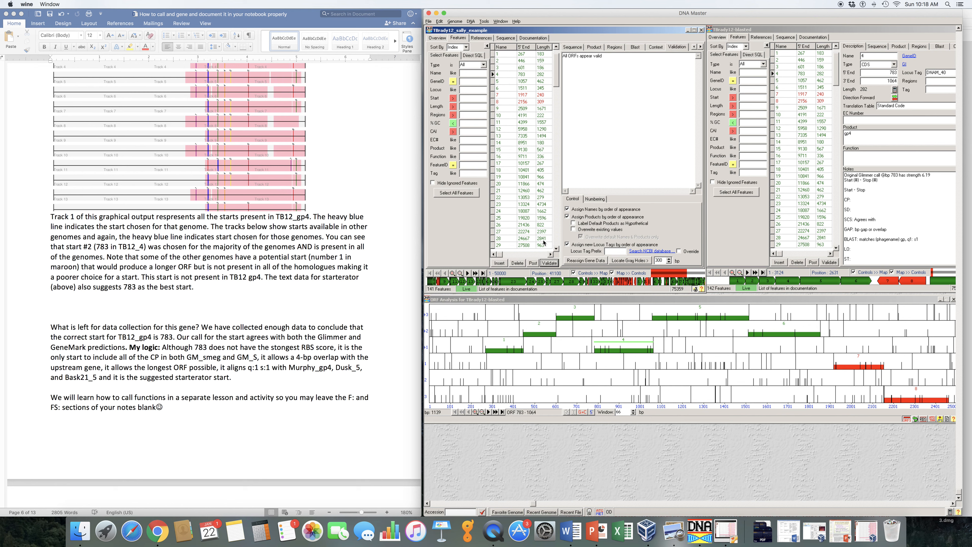
Close the example file's window without saving it again.
left_click(702, 30)
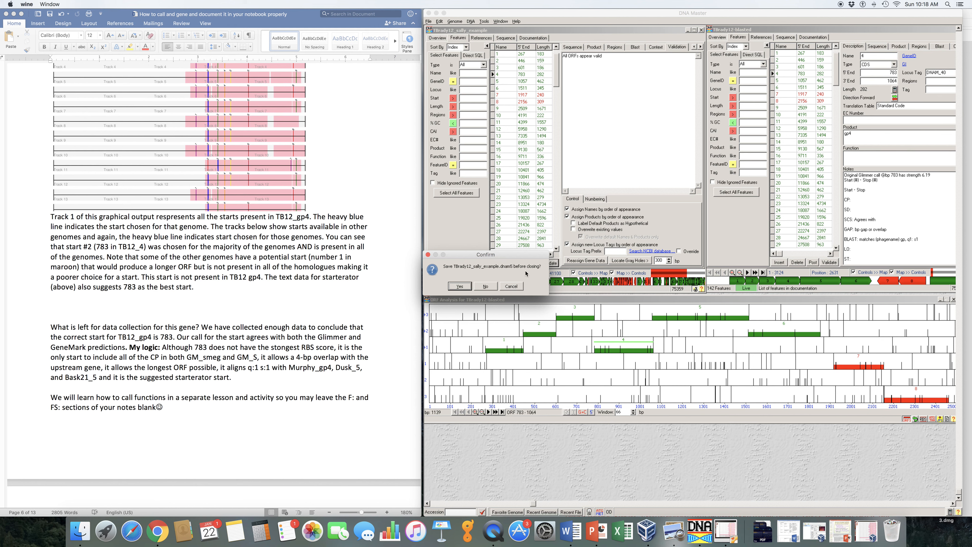
left_click(485, 286)
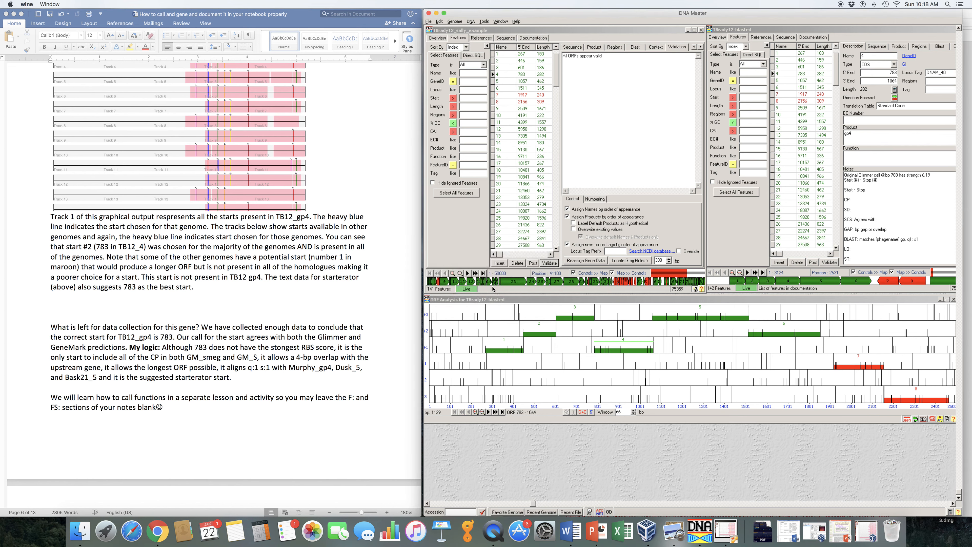